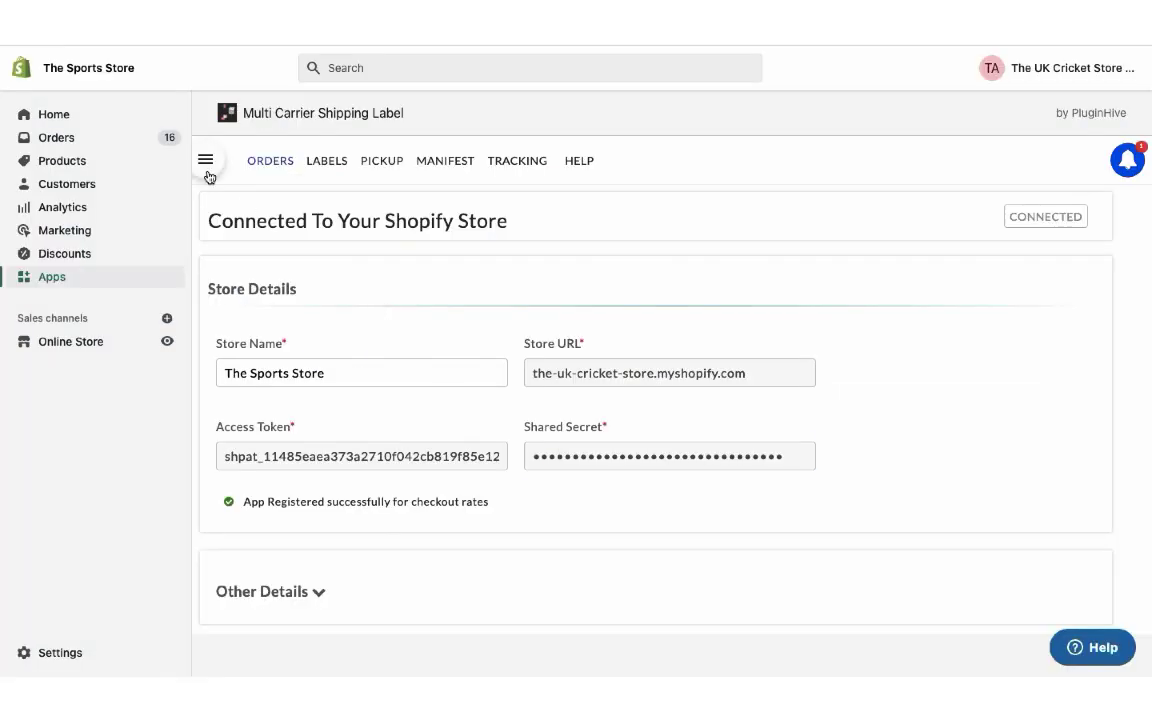
# Review the Chile Warehouse sender address form in the app.
pyautogui.click(207, 168)
pyautogui.click(237, 408)
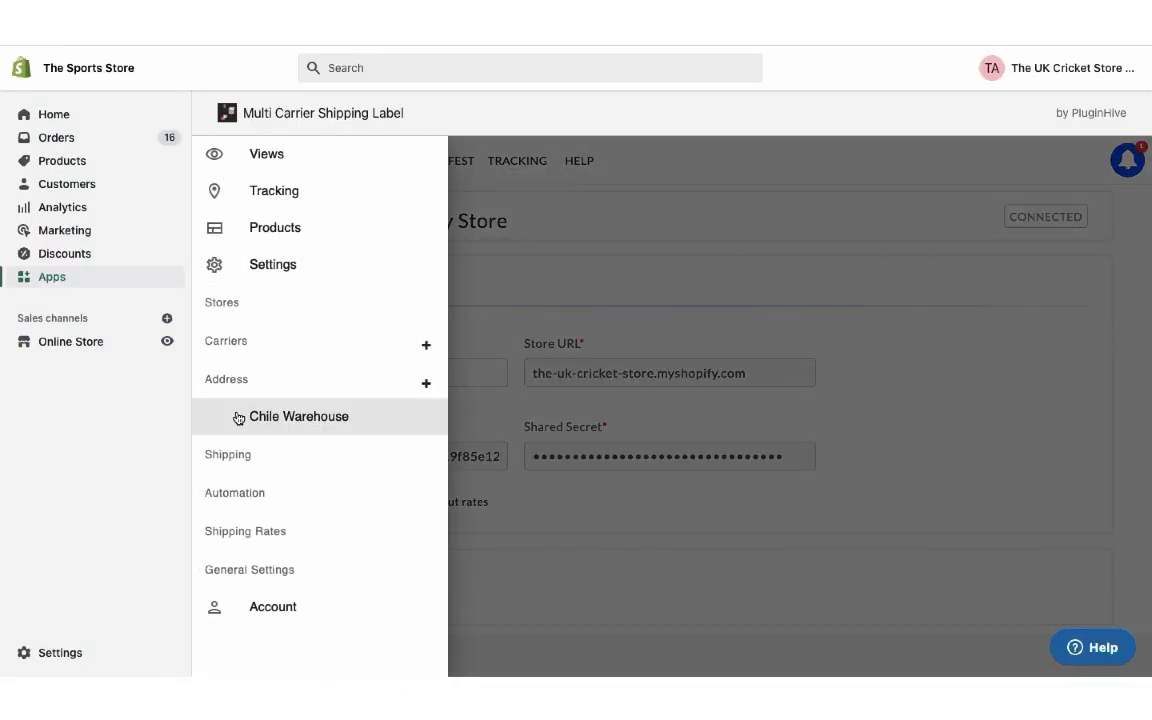
pyautogui.scroll(-1, 908, 440)
pyautogui.scroll(-2, 910, 441)
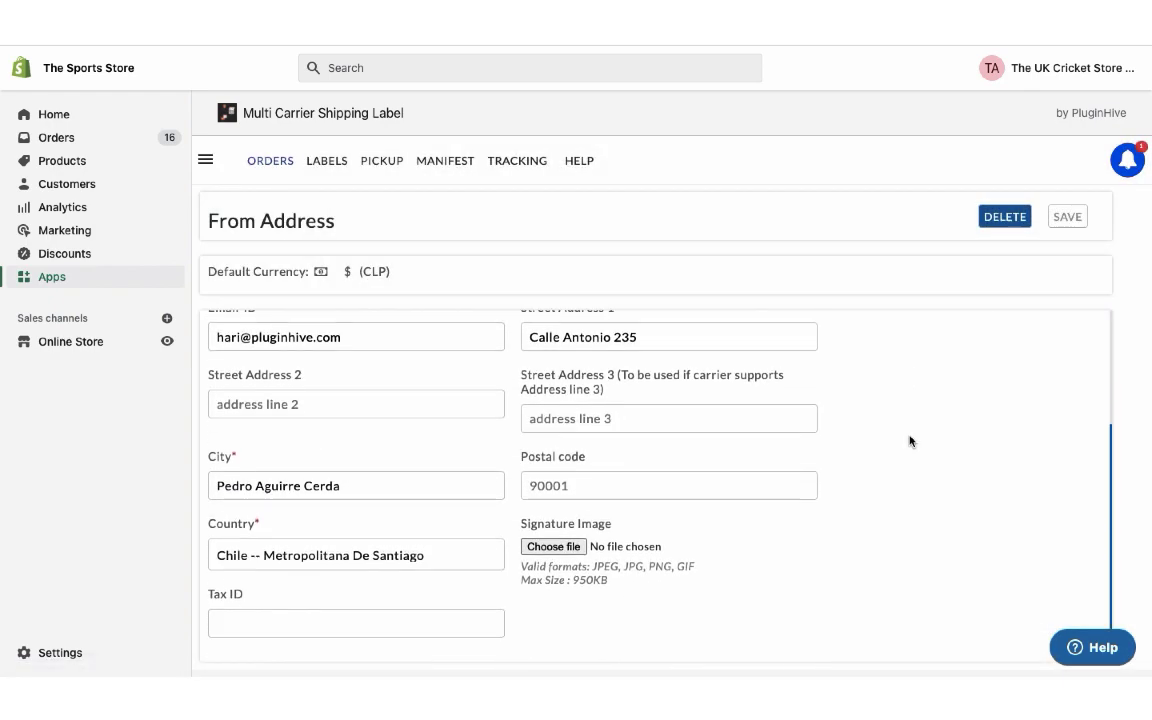
# Start adding a new address and bring up the list of carriers available to add.
pyautogui.click(206, 160)
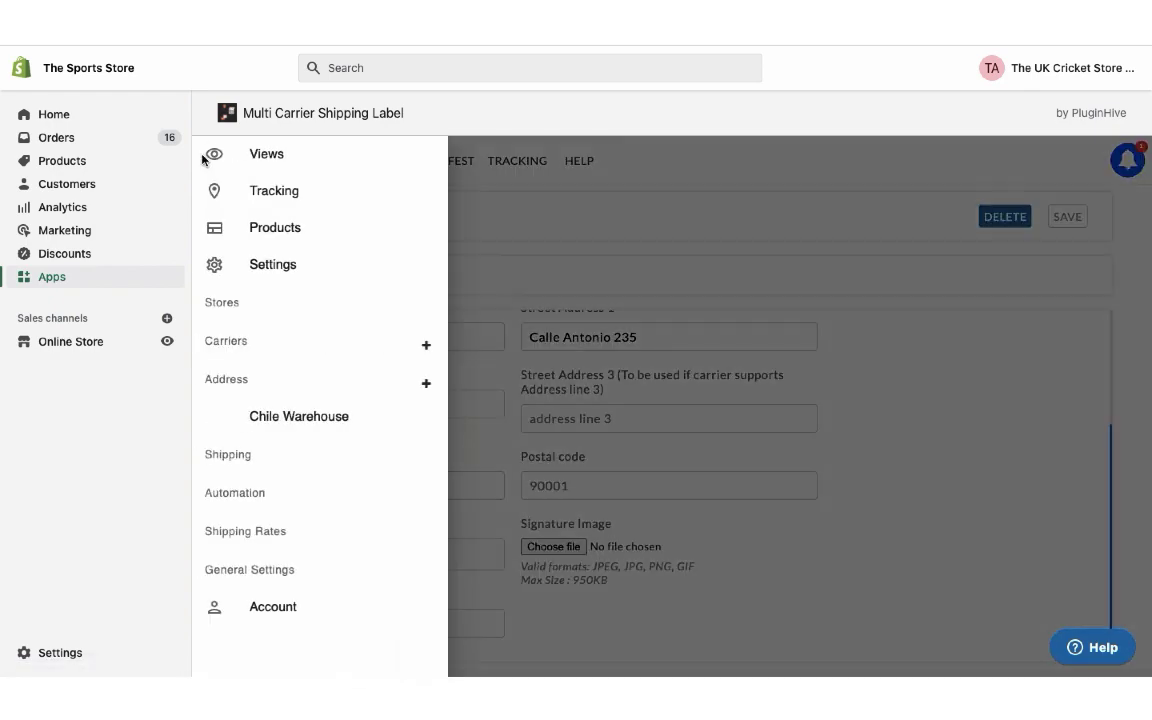
pyautogui.click(427, 386)
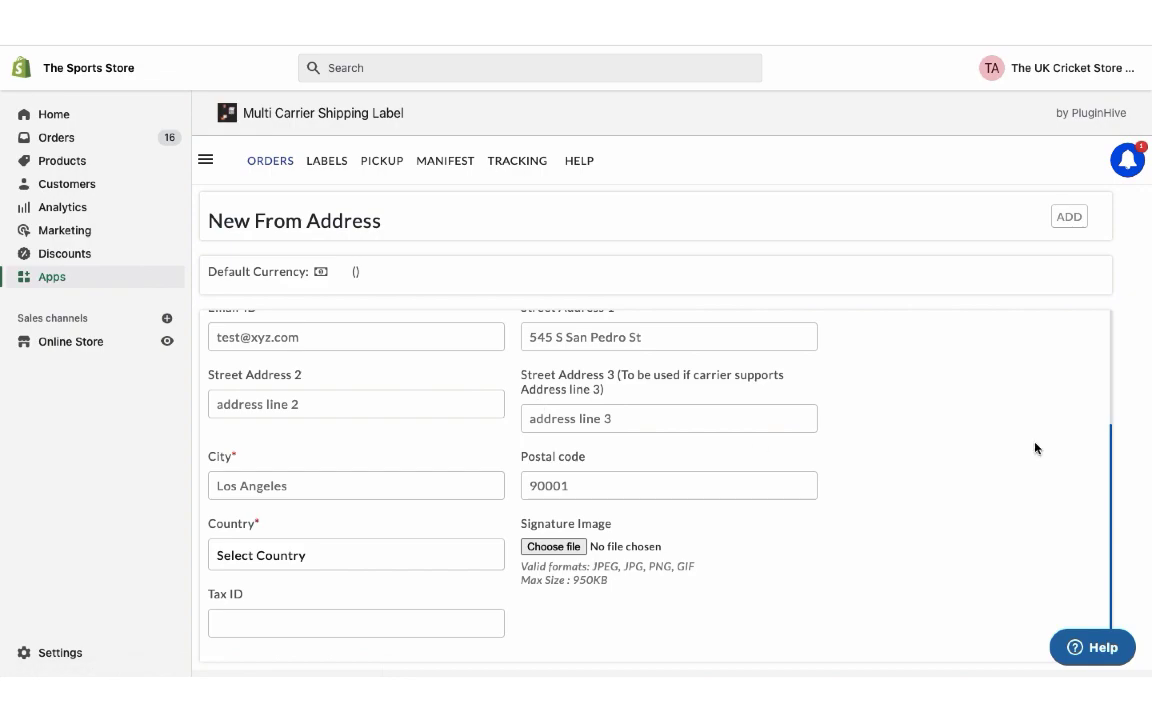
pyautogui.scroll(2, 1035, 448)
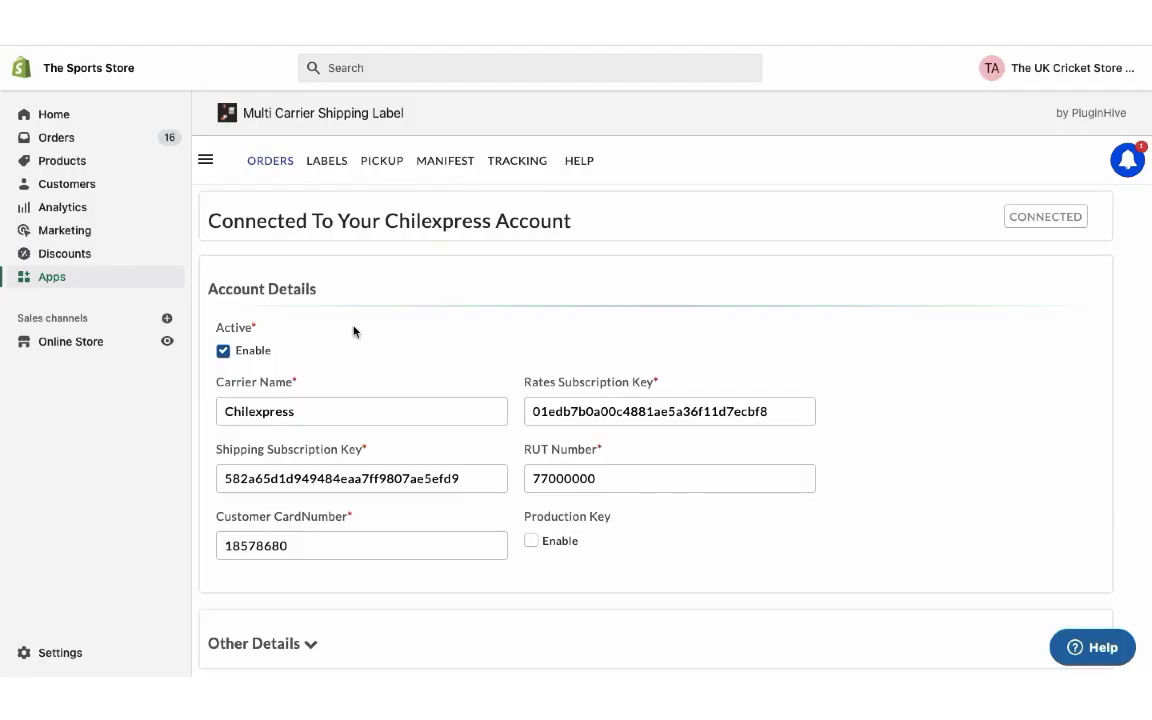
# Open the Auto Rule For Chilexpress under Shipping Rates > Rate Automation for editing.
pyautogui.click(203, 160)
pyautogui.click(260, 533)
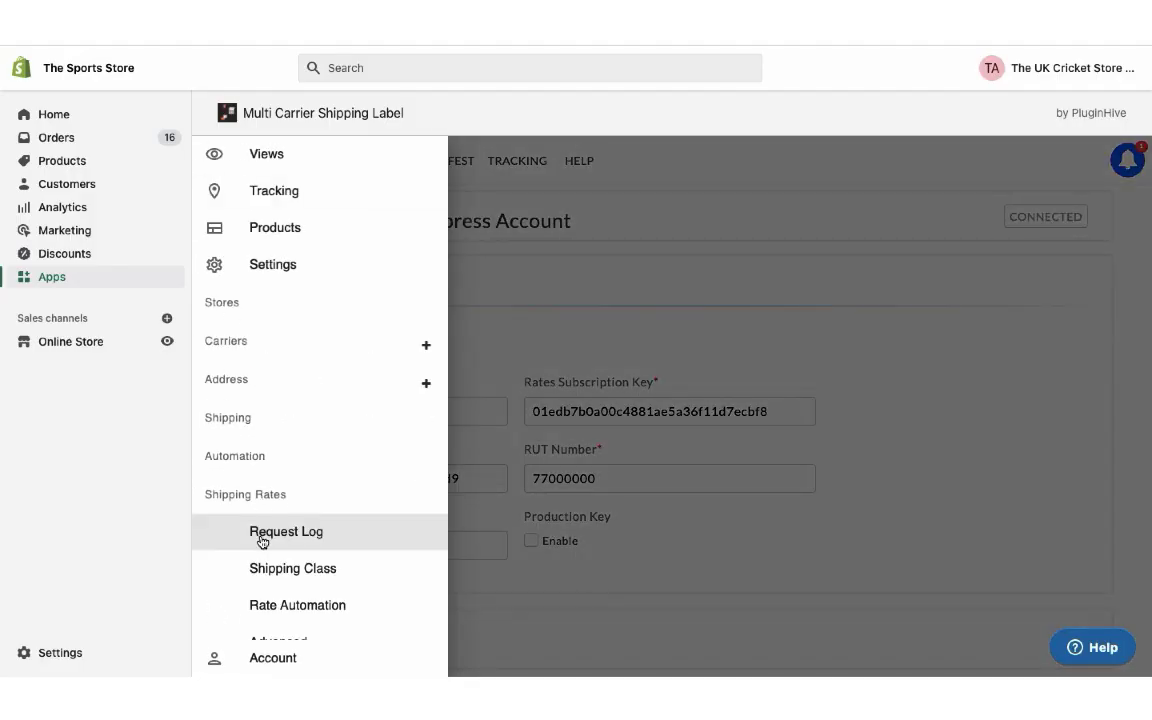
pyautogui.click(298, 601)
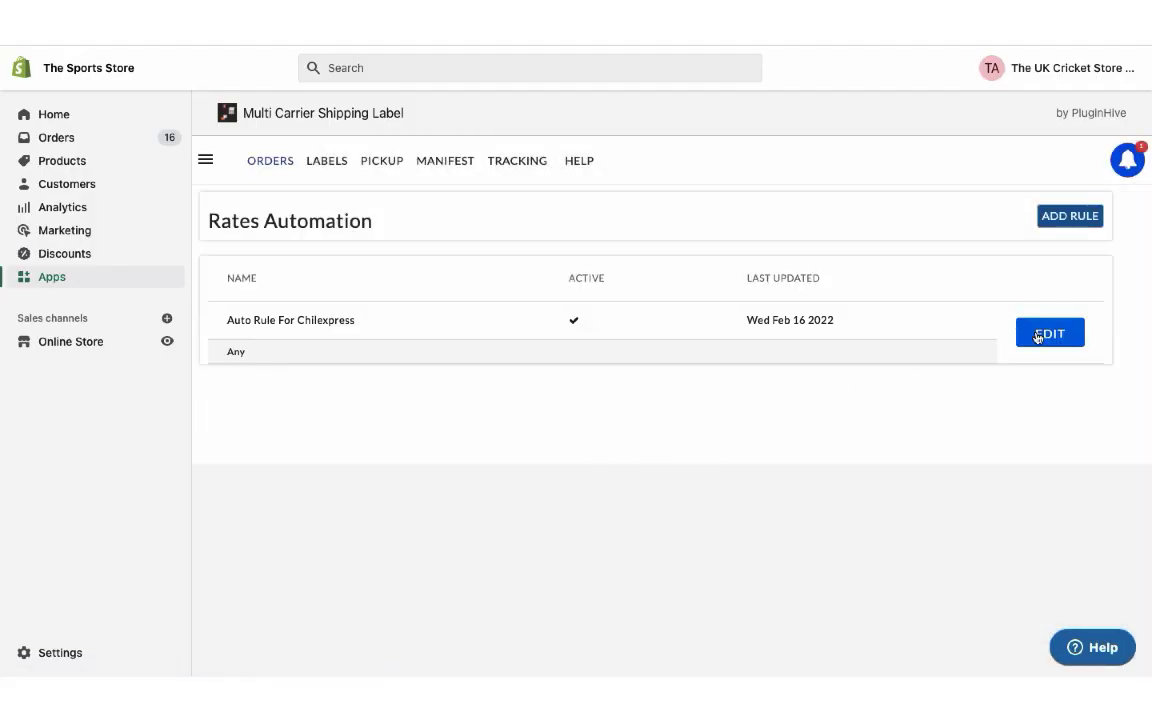
pyautogui.click(1040, 335)
# Replace ALL with the ULTRA RAPIDO, EXPRESS and PRIORITY (PREX) services in the rate rule.
pyautogui.scroll(-1, 815, 507)
pyautogui.click(605, 600)
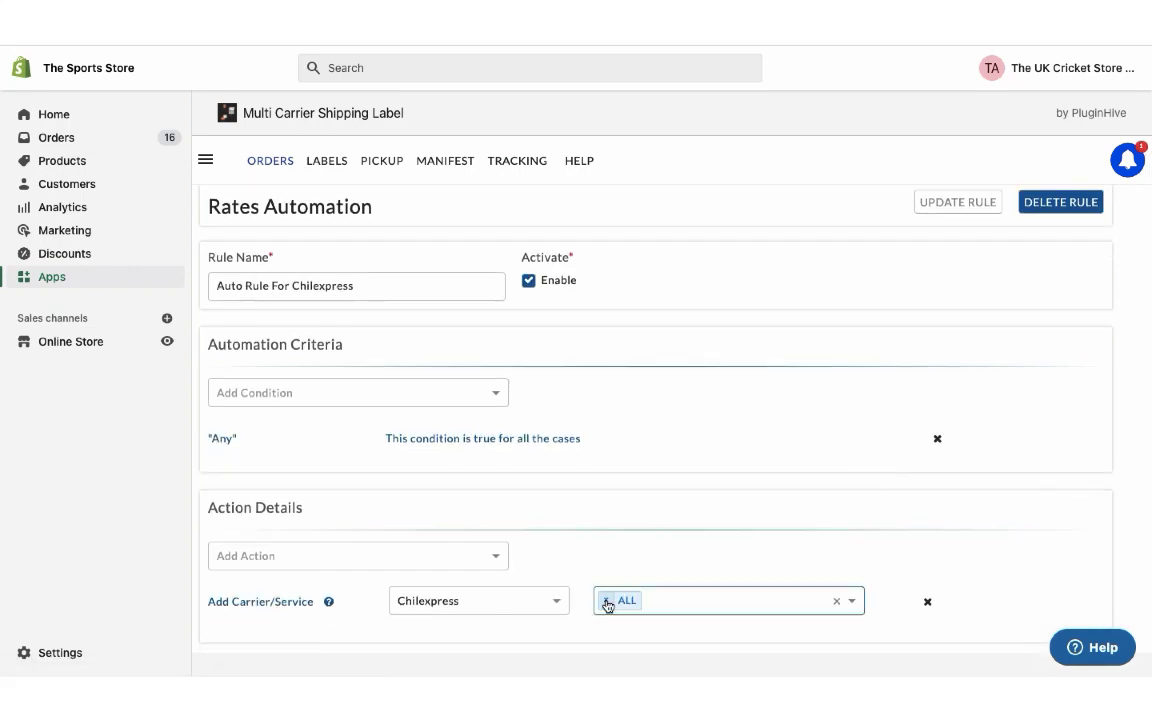
pyautogui.click(660, 600)
pyautogui.click(655, 557)
pyautogui.click(690, 600)
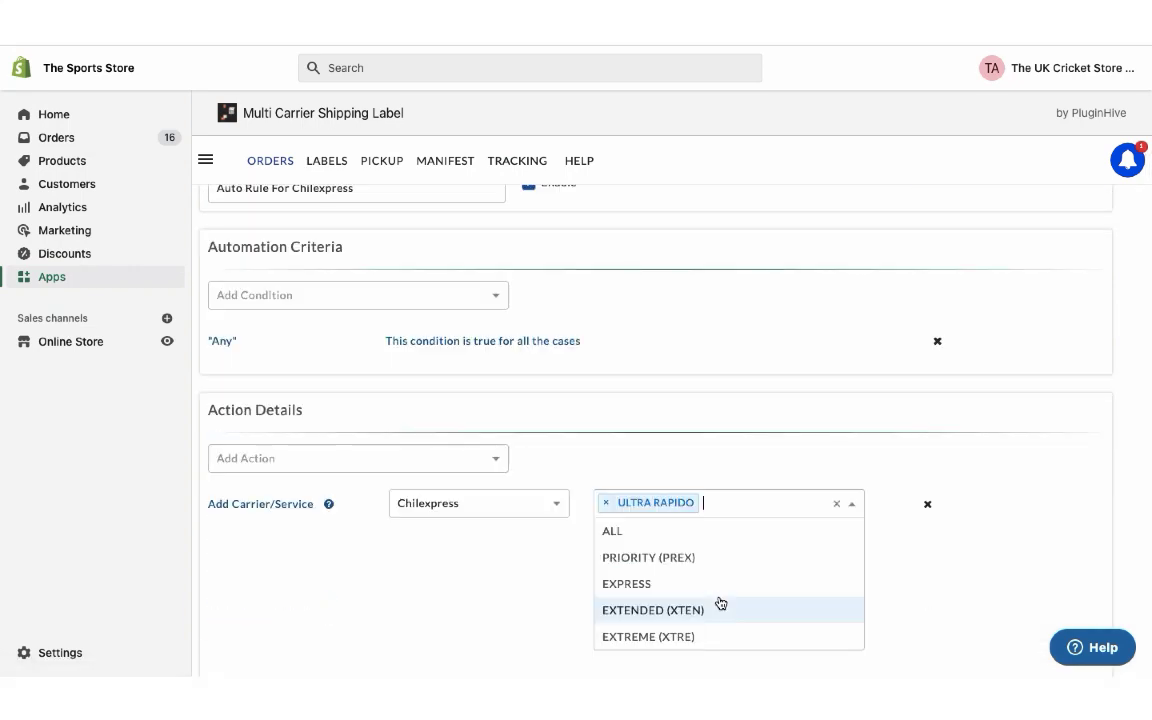
pyautogui.click(663, 581)
pyautogui.click(764, 597)
pyautogui.click(707, 557)
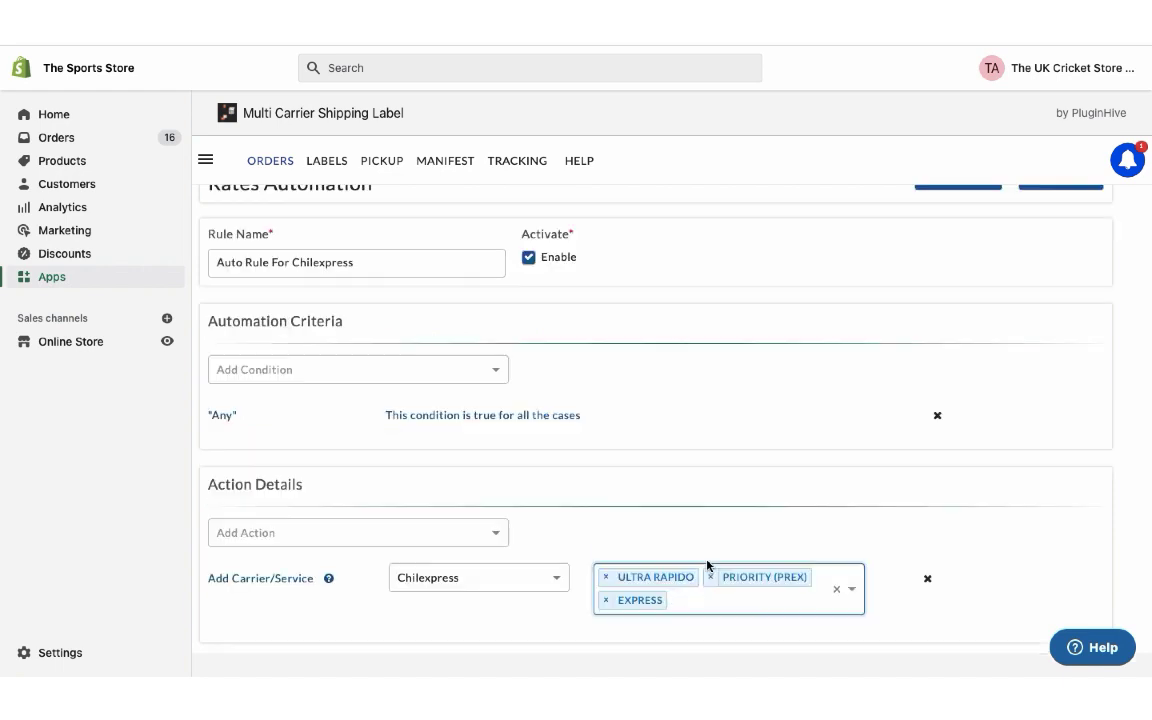
# In the order Automation rule for Chilexpress, replace ALL services with ULTRA RAPIDO and PRIORITY (PREX).
pyautogui.click(205, 160)
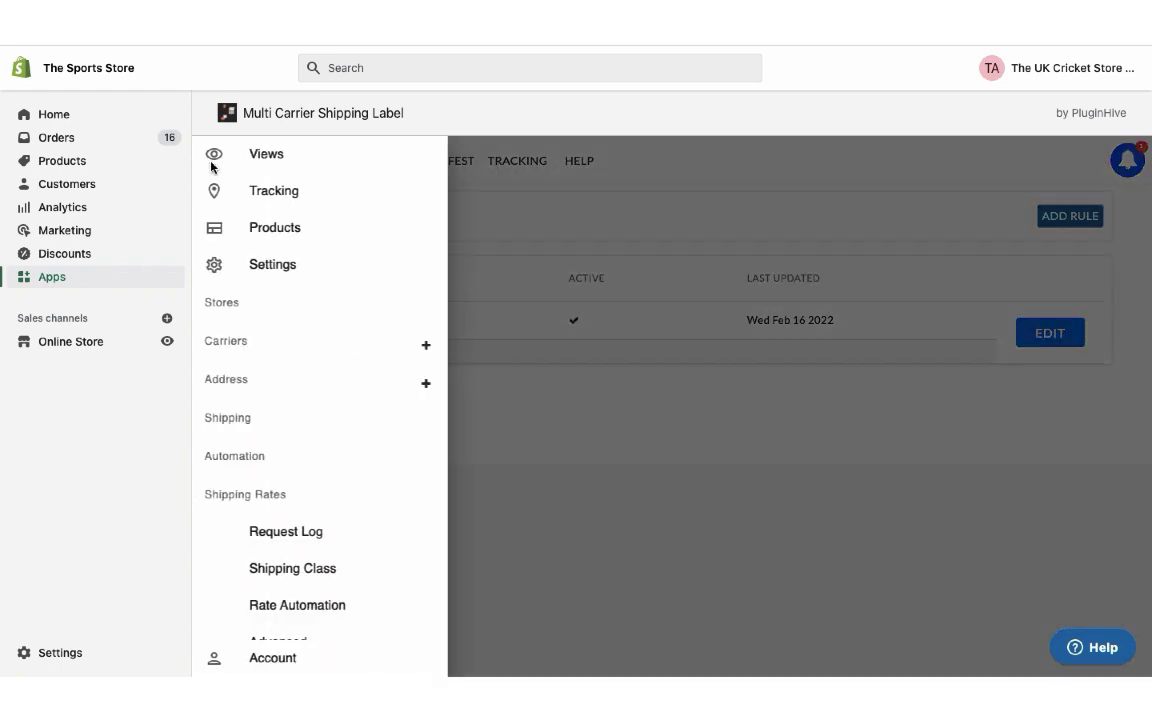
pyautogui.click(268, 490)
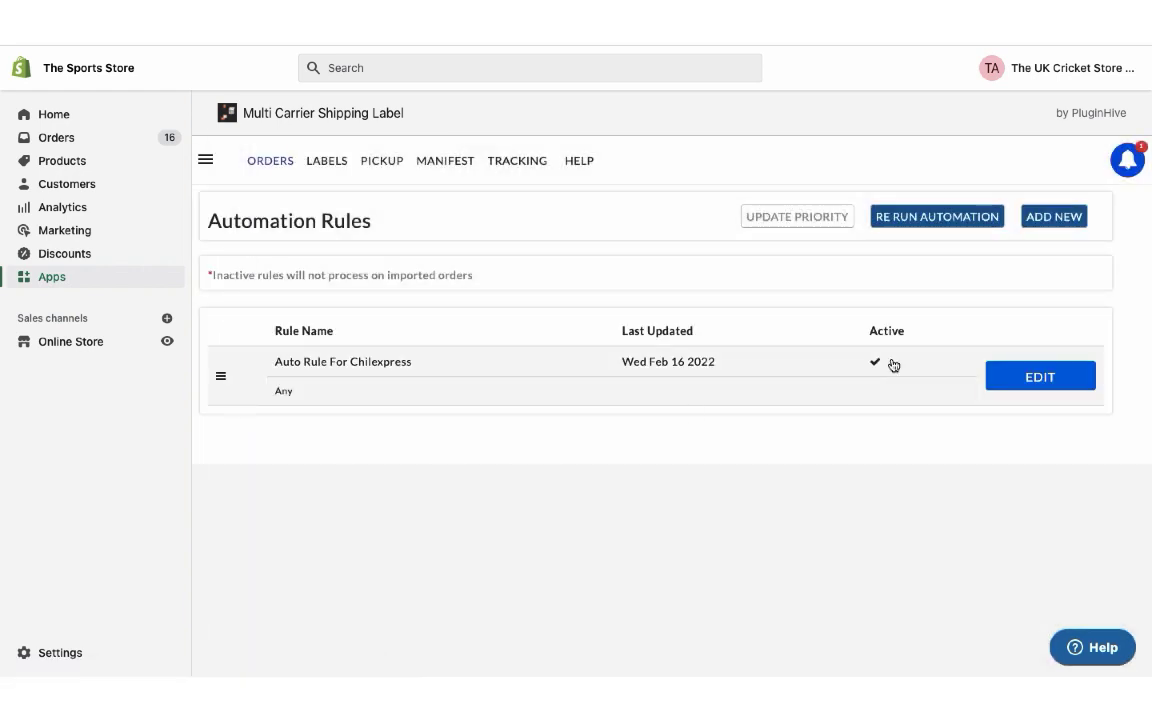
pyautogui.click(1003, 375)
pyautogui.scroll(-2, 850, 484)
pyautogui.click(607, 591)
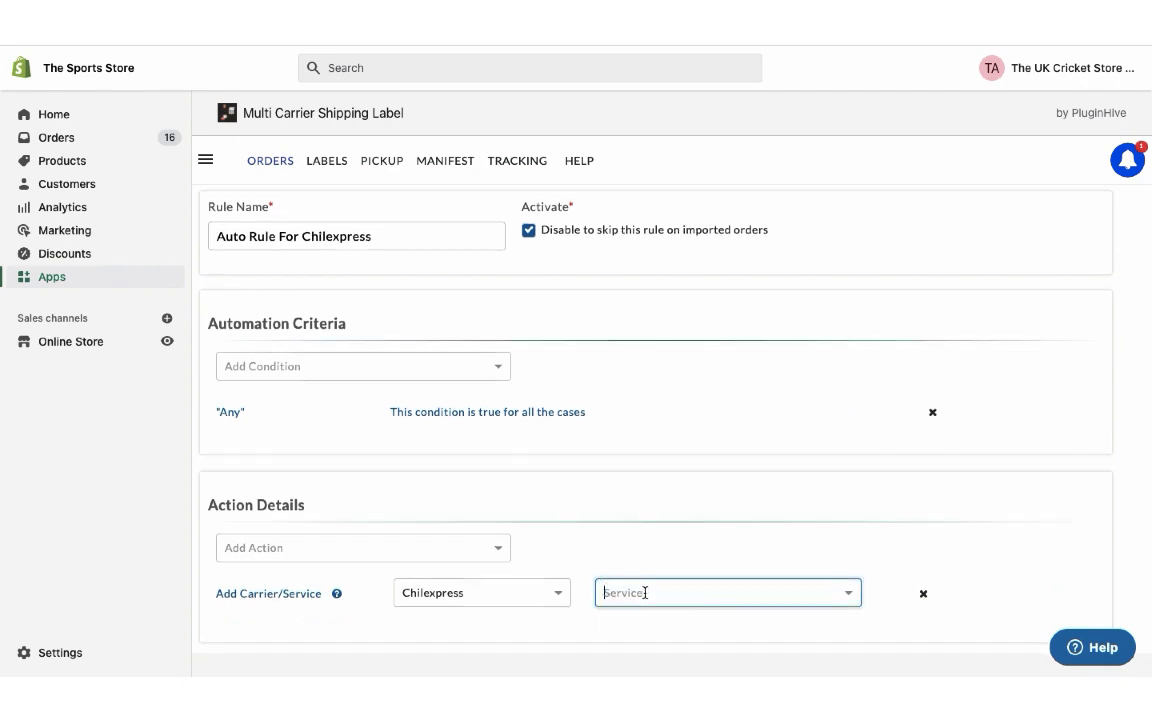
pyautogui.click(645, 591)
pyautogui.click(648, 555)
pyautogui.click(726, 588)
pyautogui.click(660, 565)
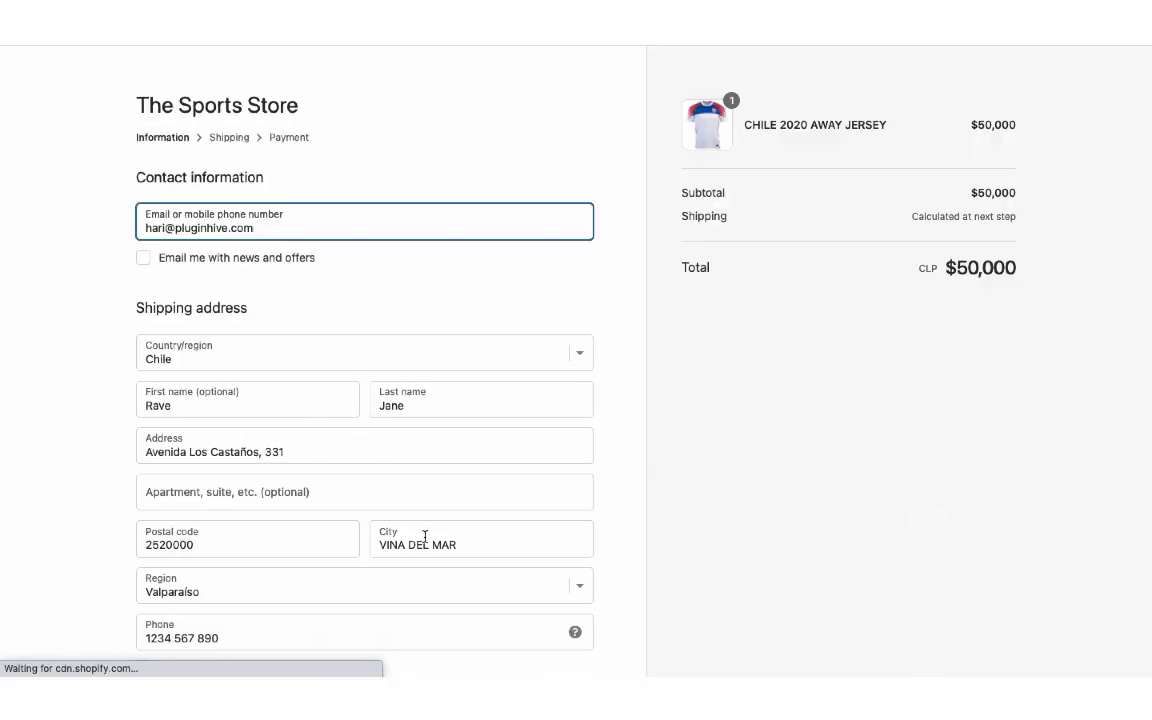
# Place the first jersey order with saved shipping details and PRIORITY (PREX) shipping.
pyautogui.scroll(-1, 425, 537)
pyautogui.click(143, 606)
pyautogui.click(200, 655)
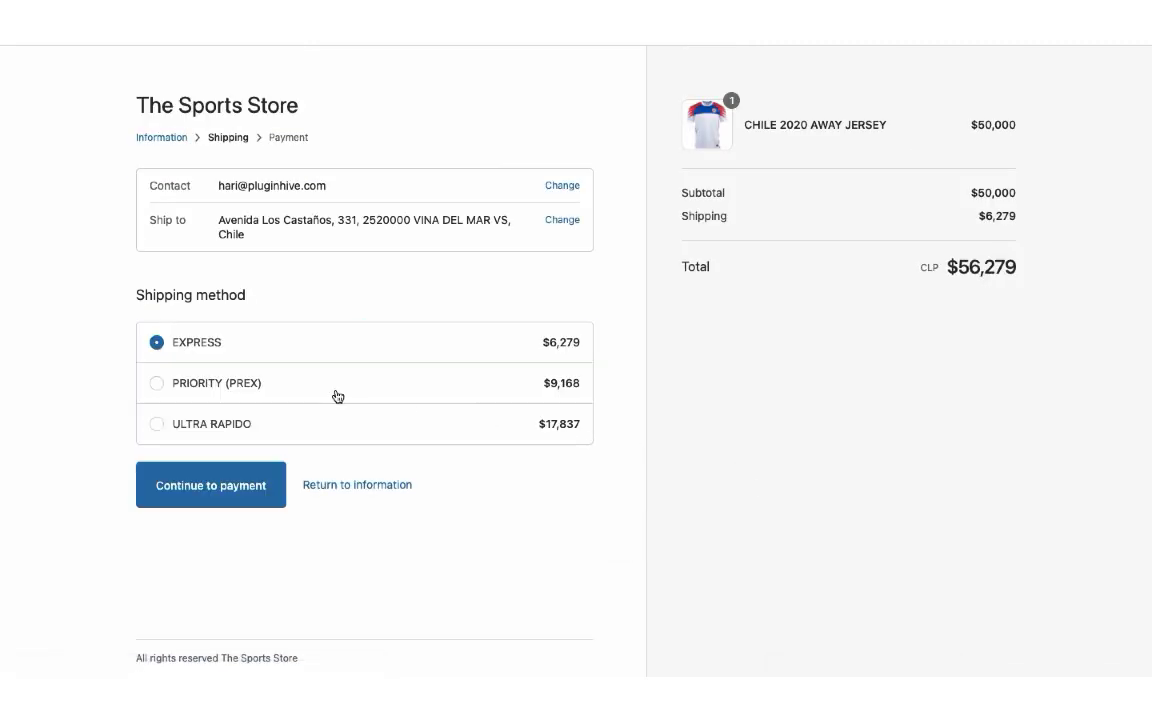
pyautogui.click(220, 386)
pyautogui.click(227, 484)
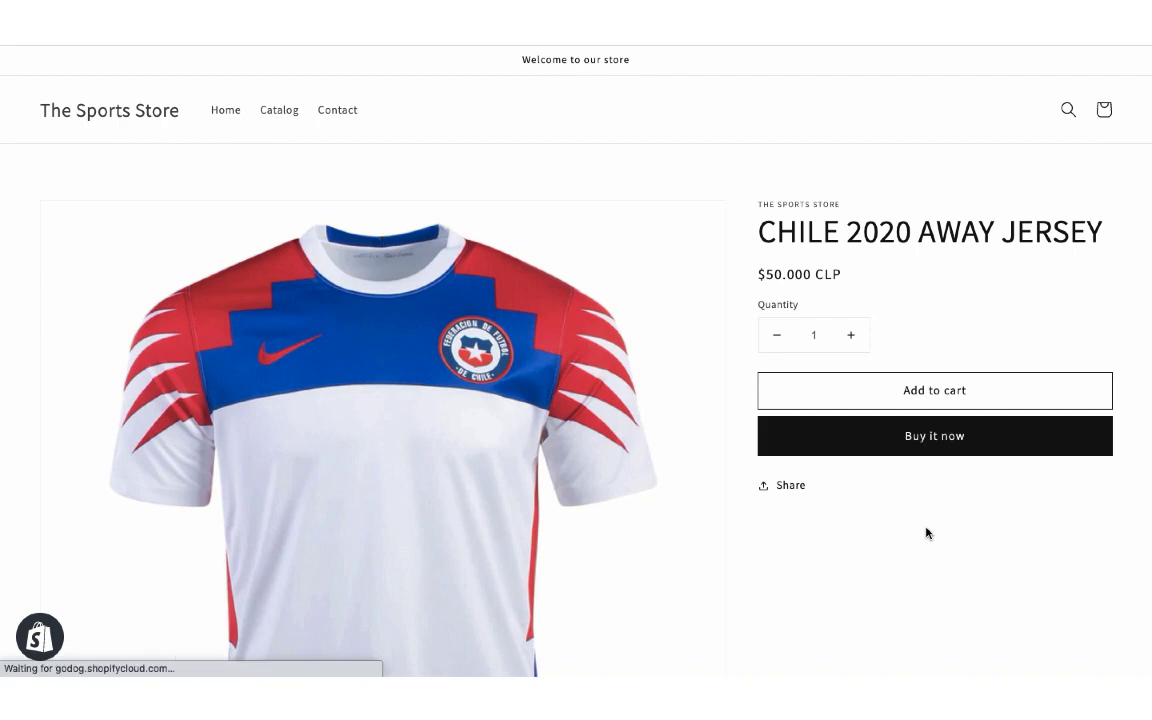
# Place a second jersey order with the saved shipping details.
pyautogui.scroll(-2, 404, 540)
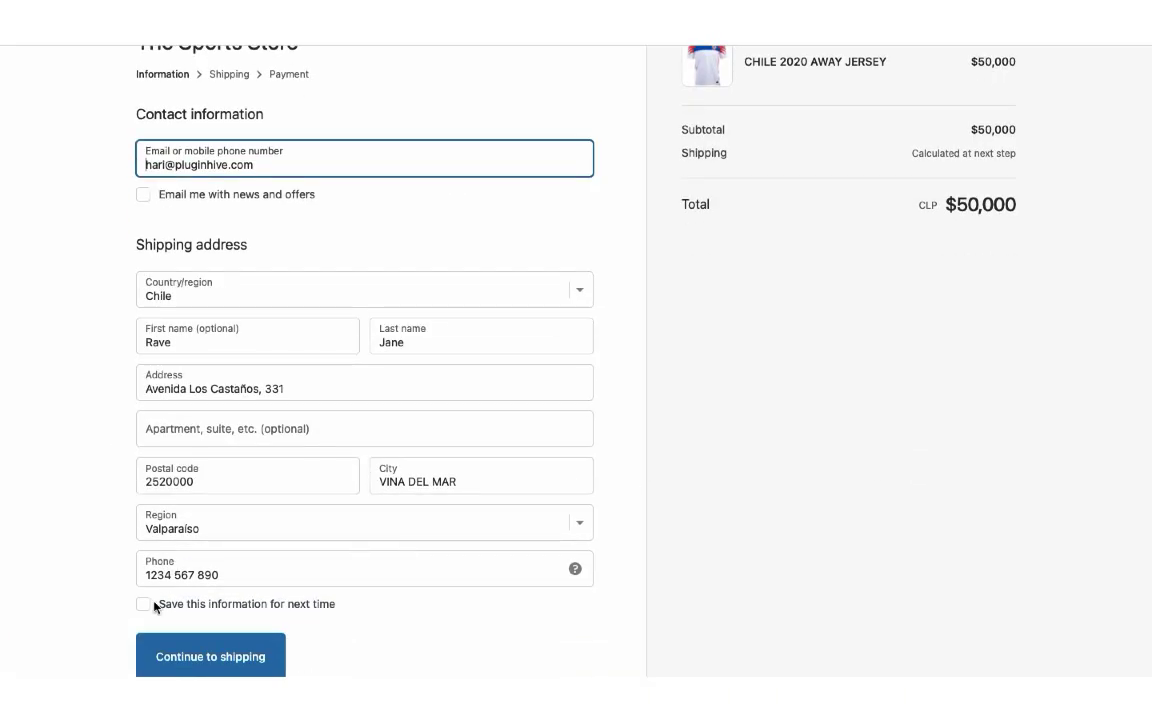
pyautogui.click(155, 605)
pyautogui.click(207, 660)
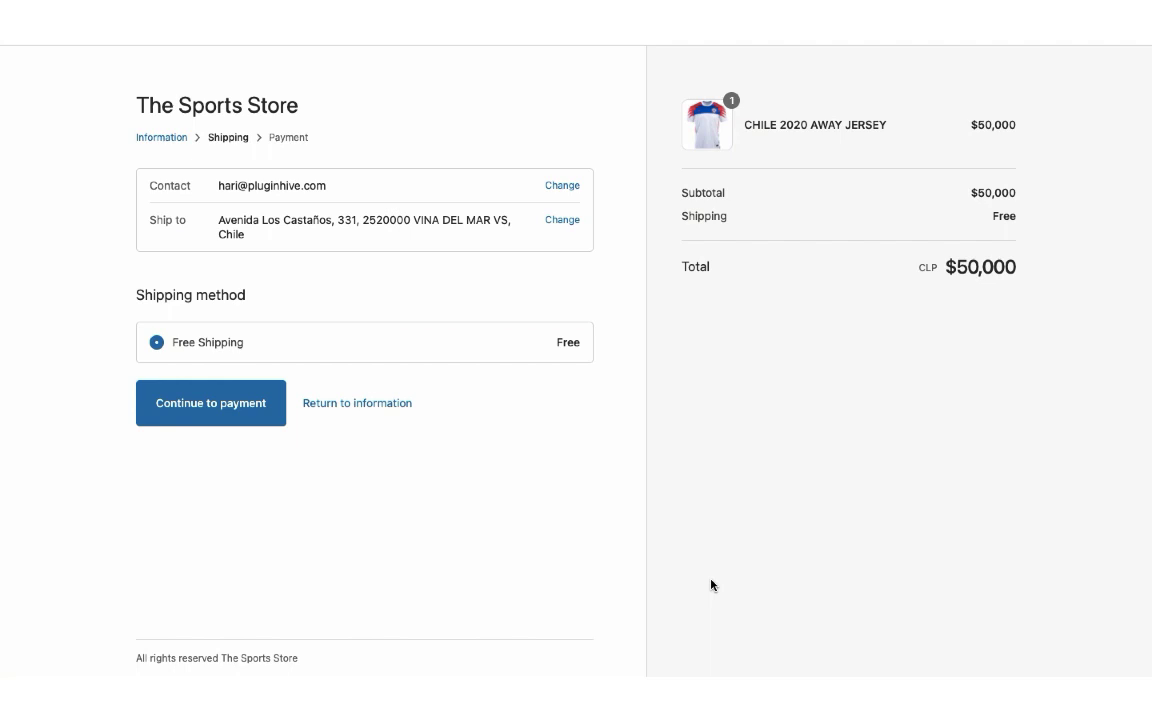
pyautogui.click(211, 403)
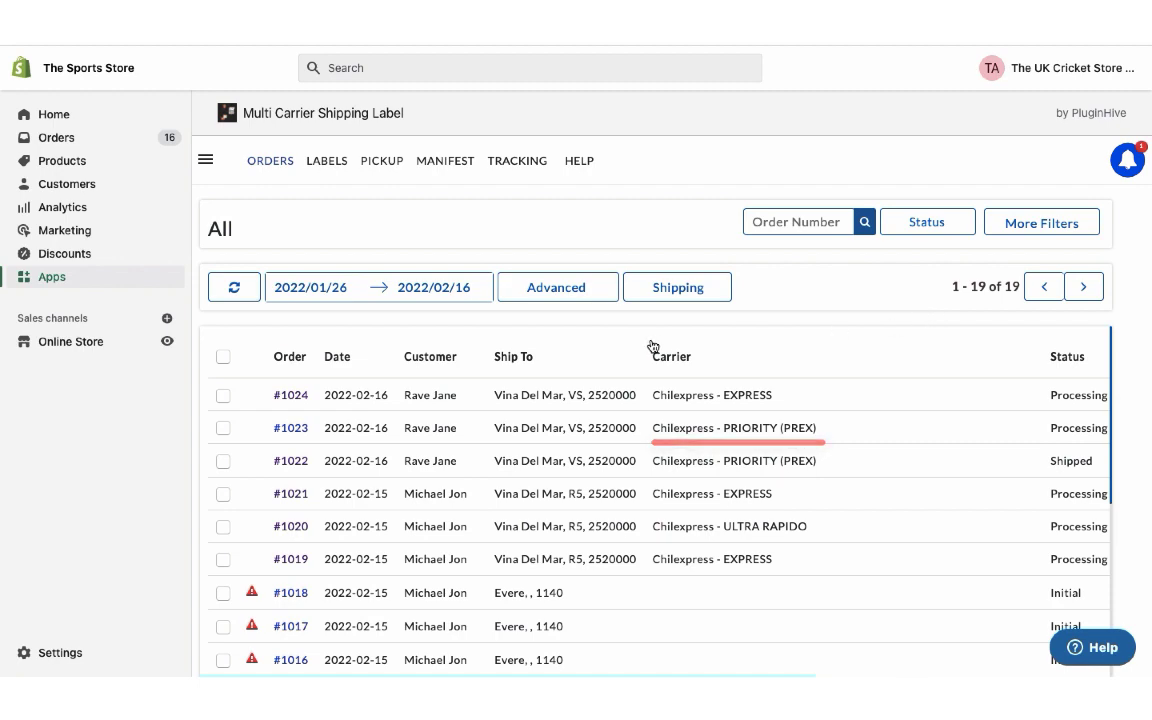
pyautogui.click(295, 396)
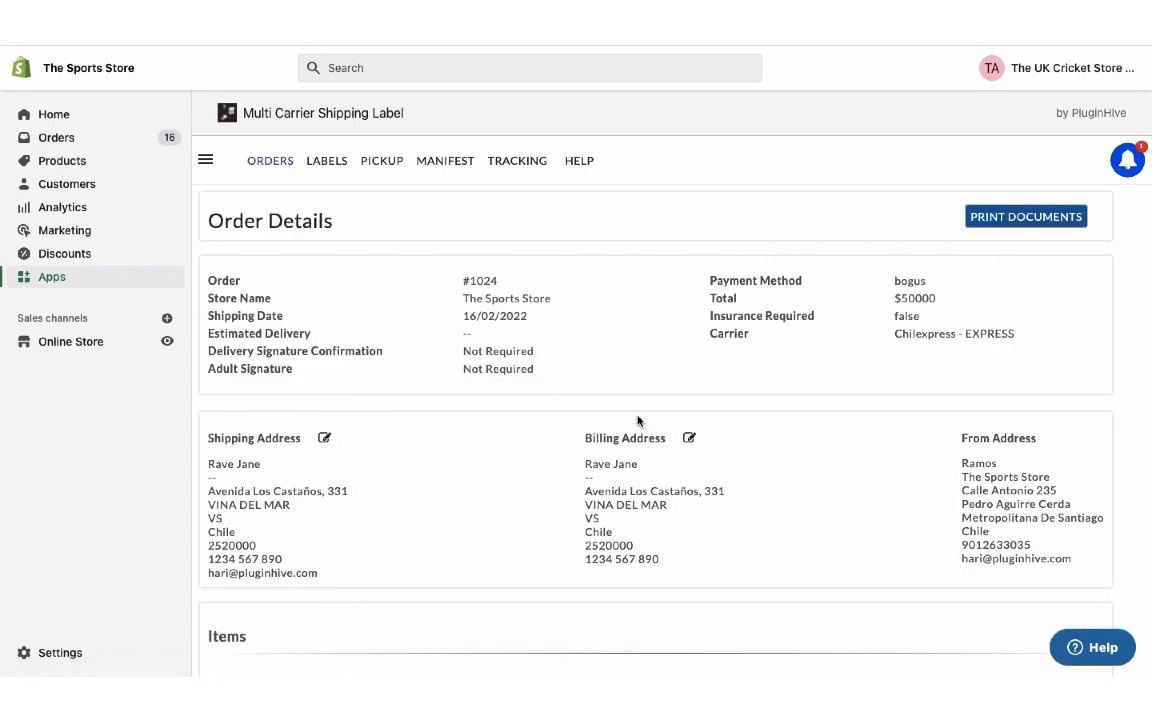
pyautogui.scroll(-3, 813, 491)
pyautogui.scroll(-4, 813, 493)
pyautogui.scroll(-4, 813, 491)
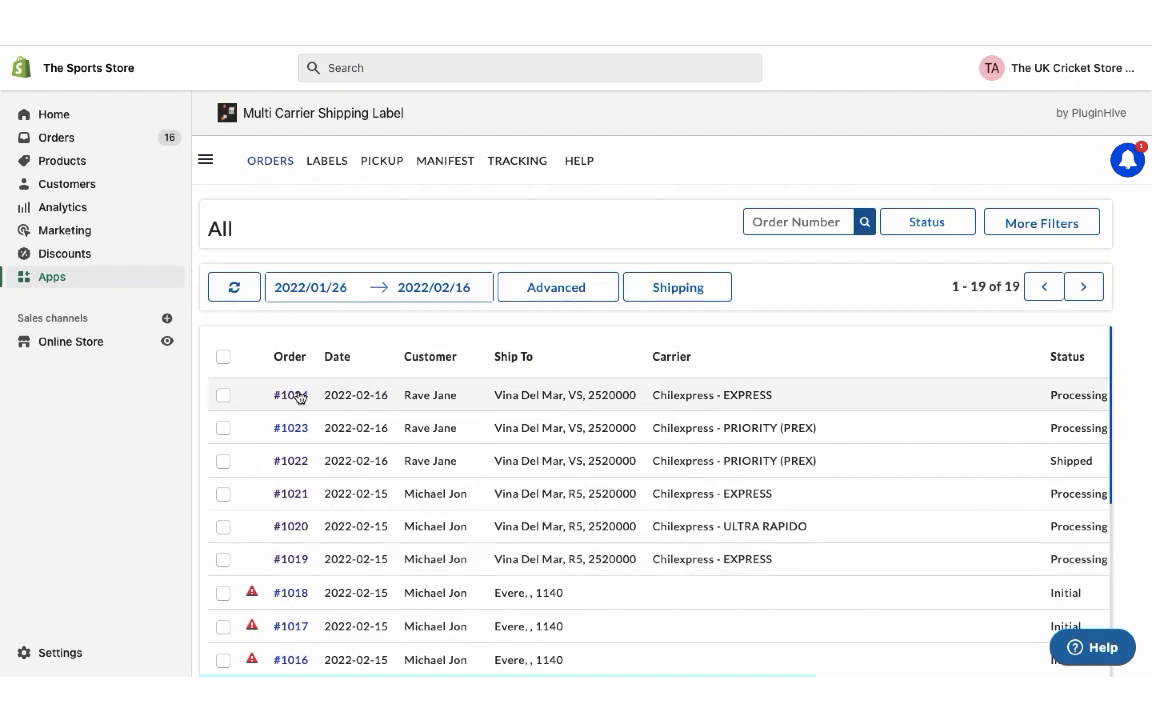
# Generate and print shipping labels and documents for orders #1024 and #1023.
pyautogui.click(223, 396)
pyautogui.click(223, 528)
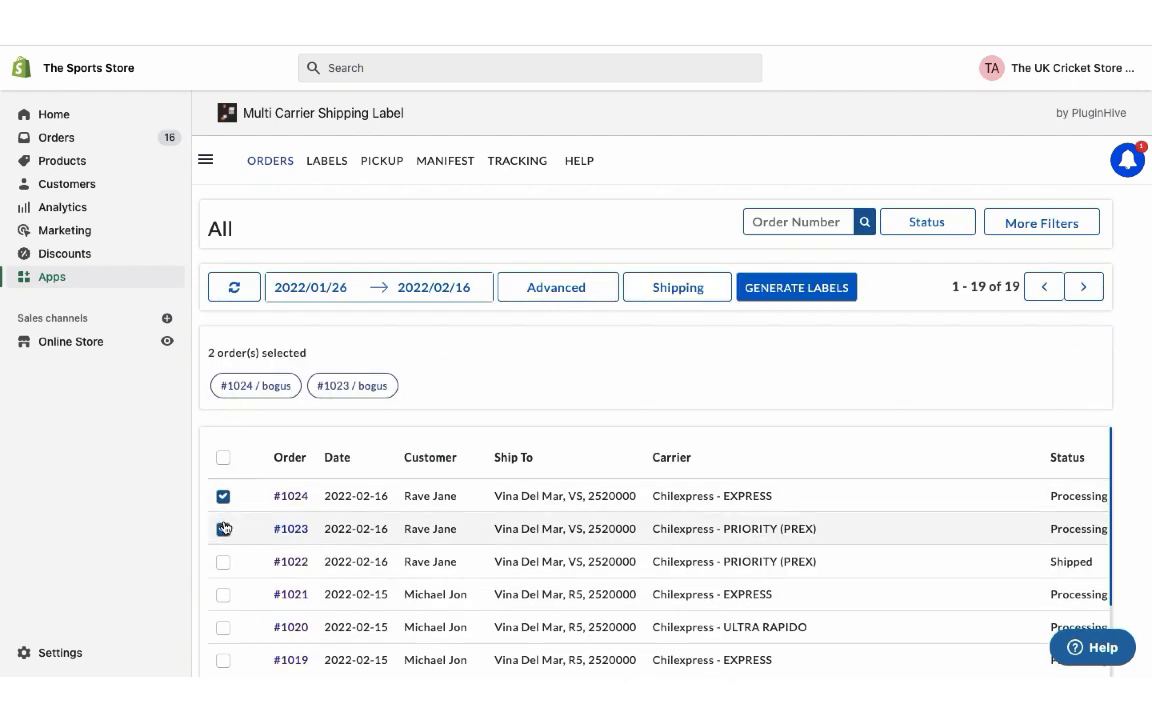
pyautogui.click(802, 287)
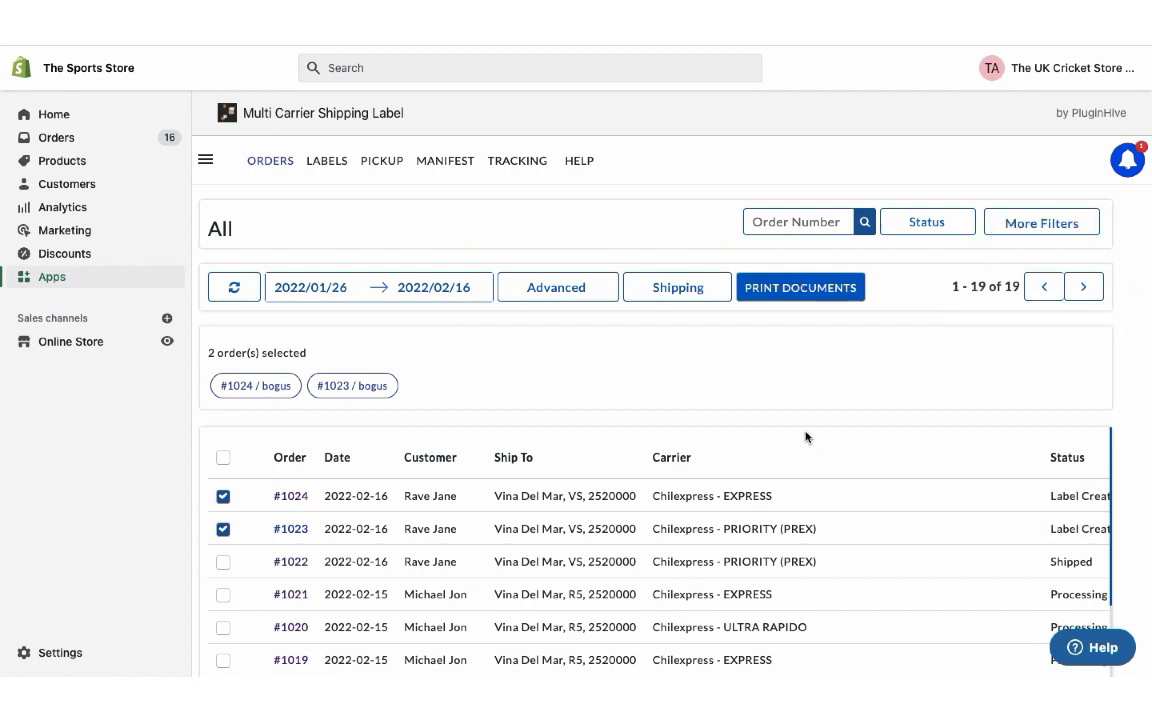
pyautogui.click(797, 290)
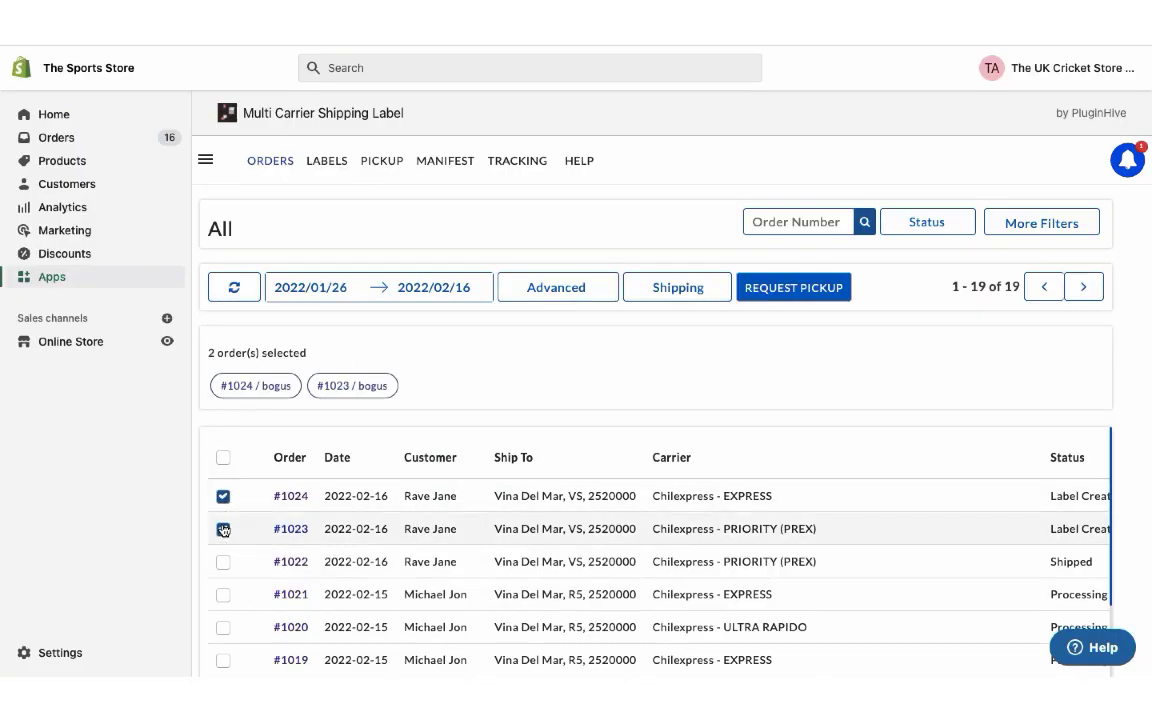
# Request a Chilexpress pickup and mark both orders as shipped, creating a manifest.
pyautogui.click(796, 289)
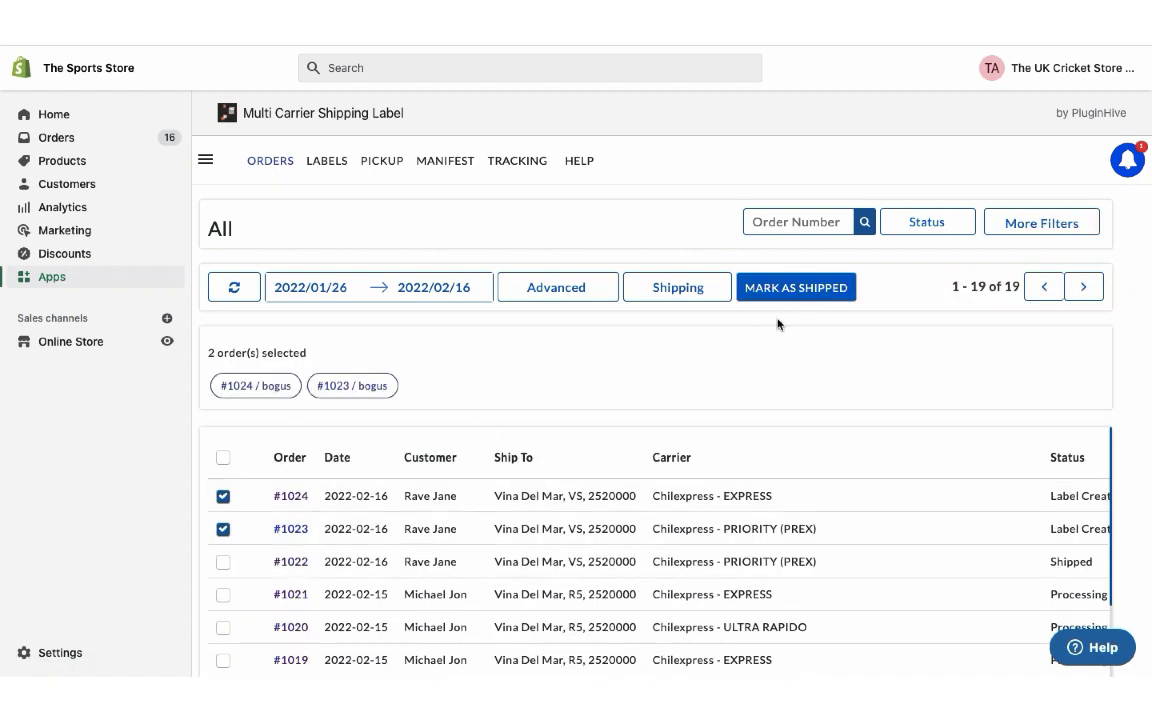
pyautogui.click(801, 290)
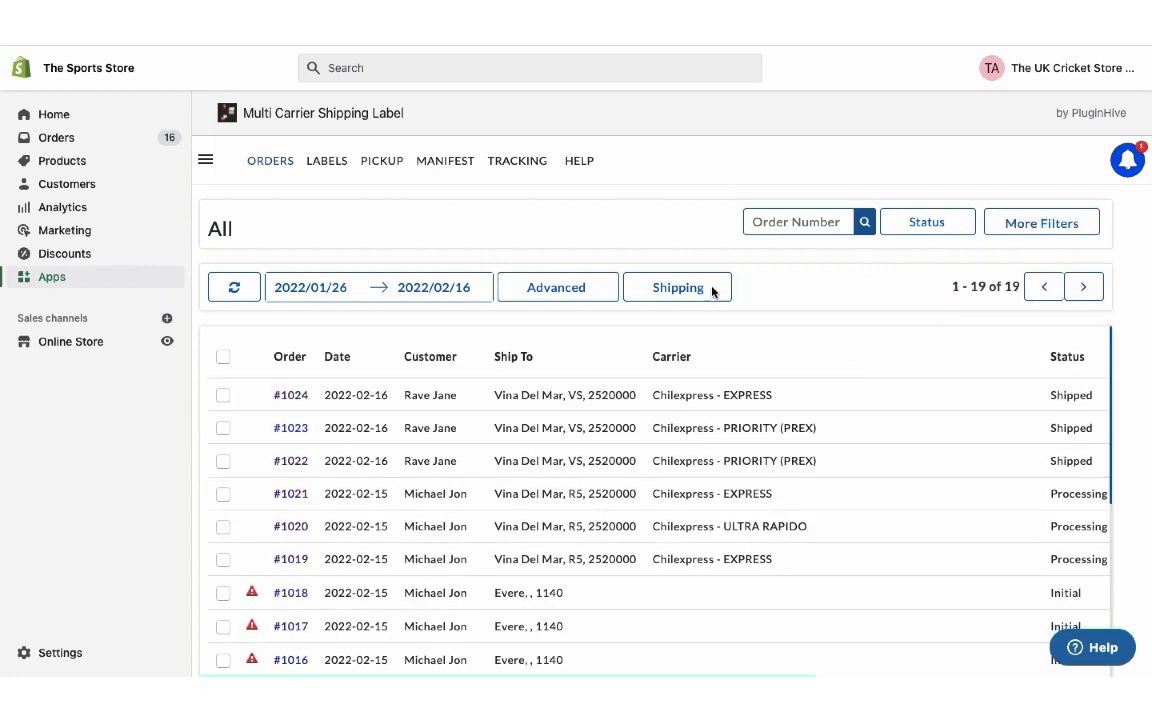
pyautogui.click(466, 173)
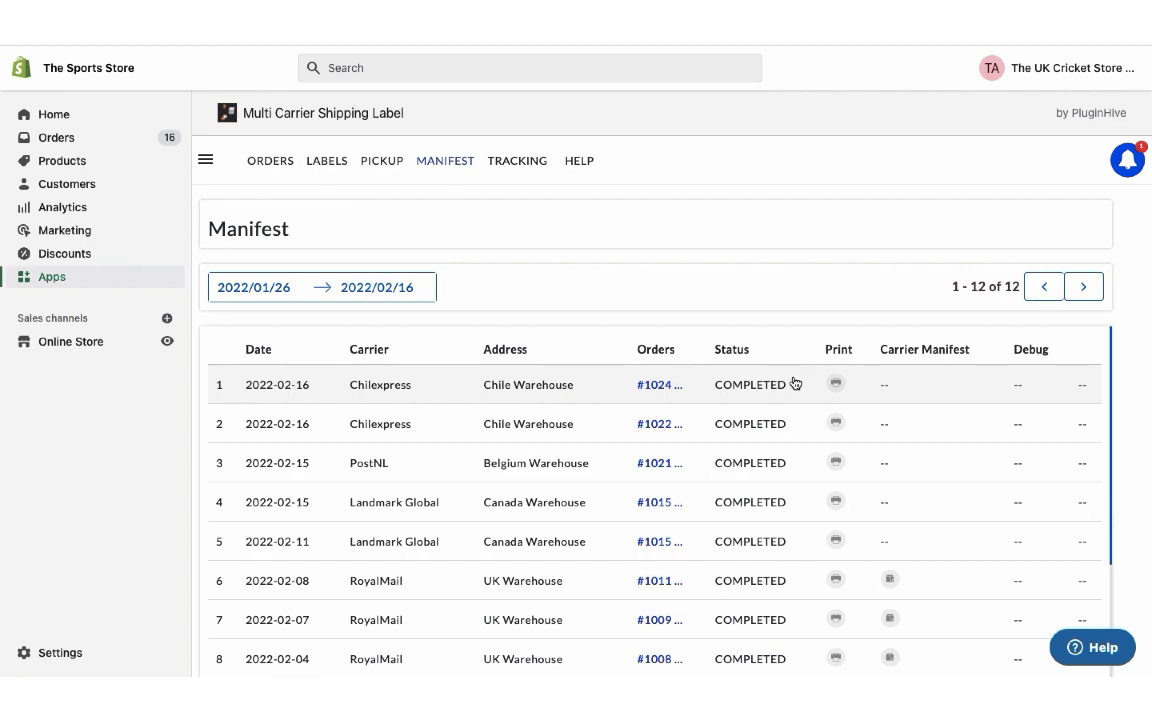
# Print the latest Chilexpress manifest from the Chile Warehouse.
pyautogui.click(835, 386)
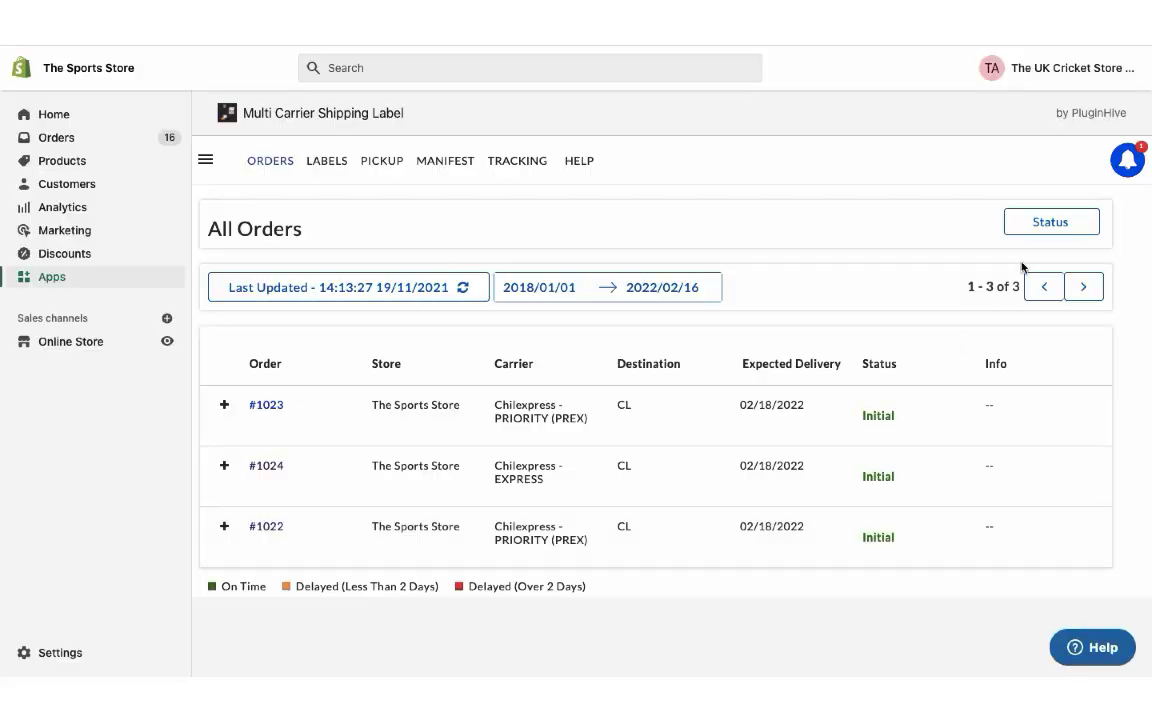
# Open the tracking status filter for orders #1024, #1023 and #1022.
pyautogui.click(1050, 222)
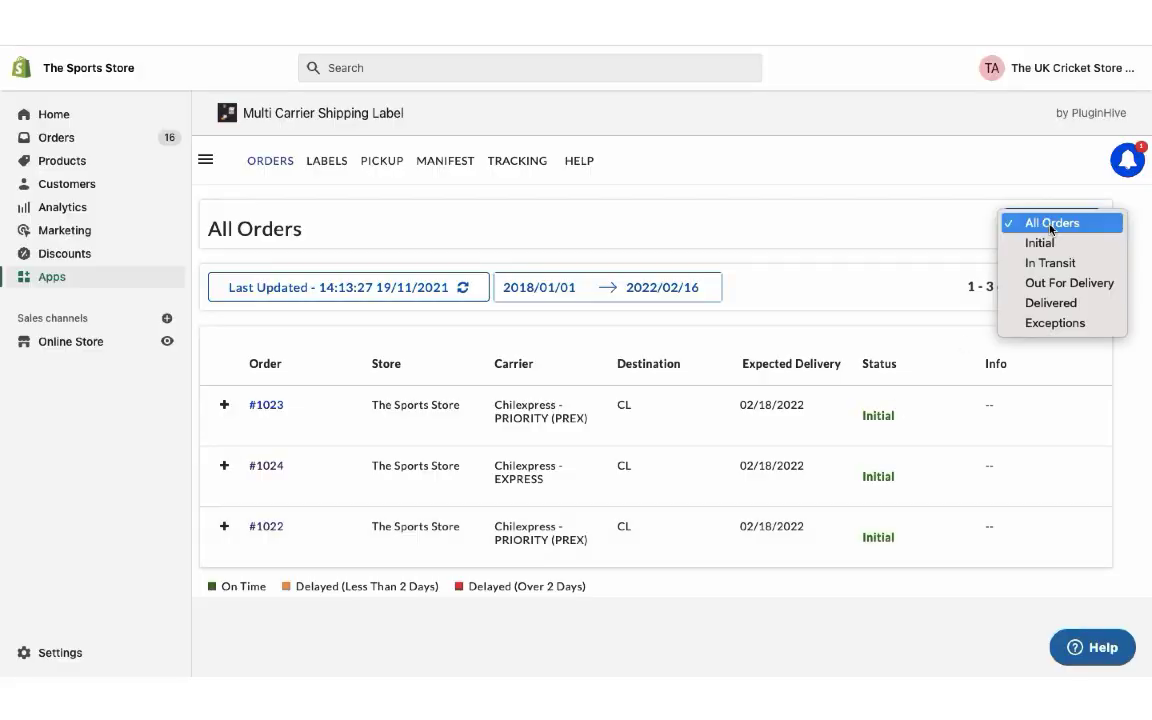